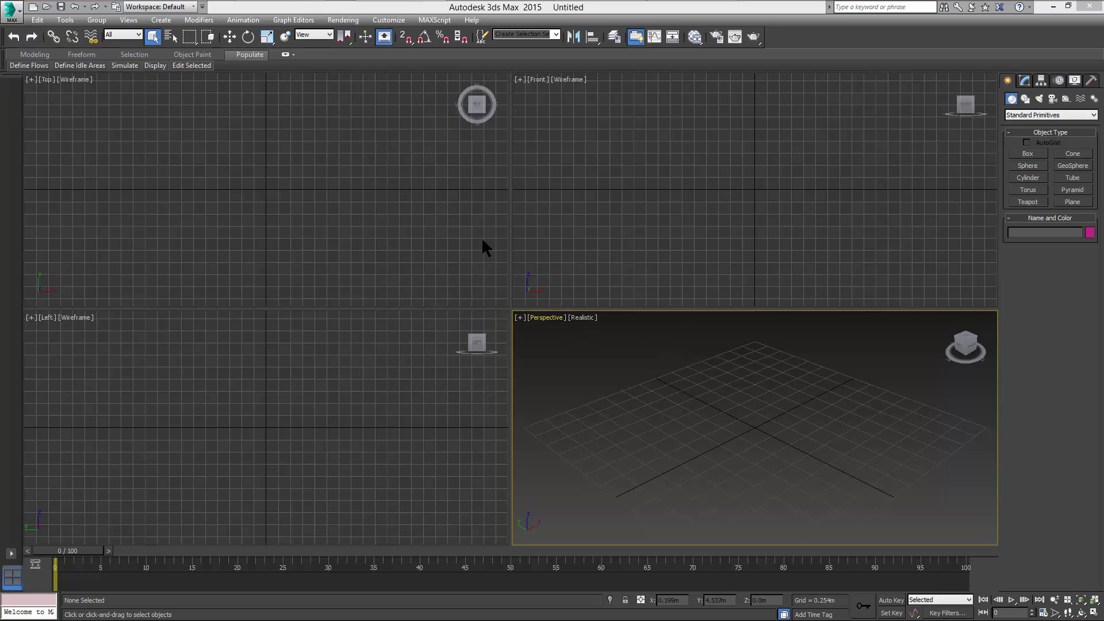
- Open the Track View Dope Sheet and drag it into place over the viewports
click(294, 20)
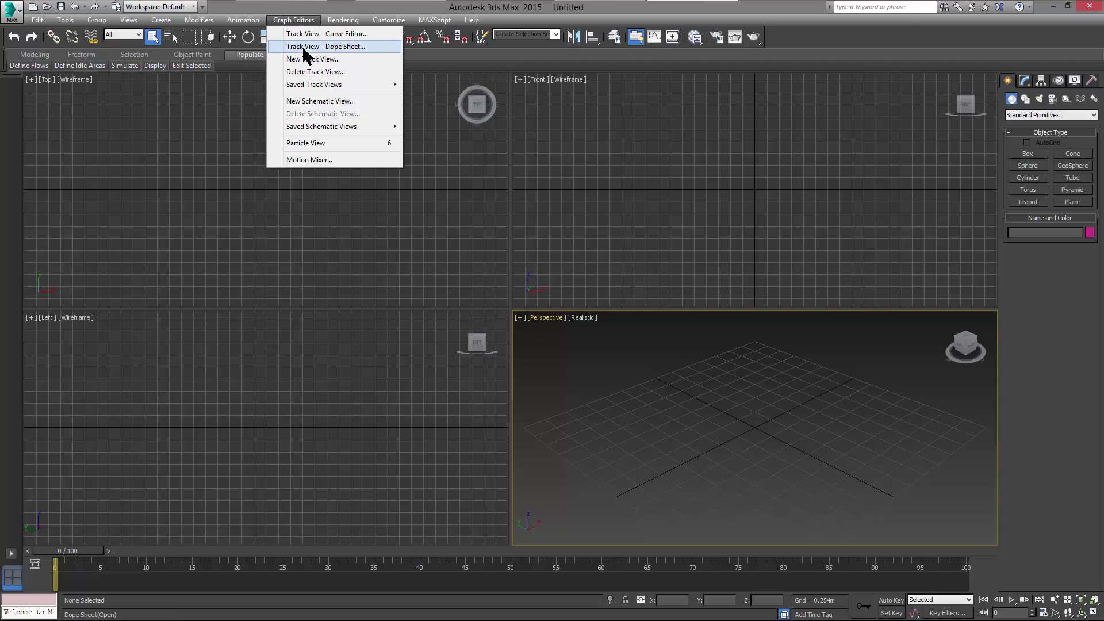
click(307, 48)
drag(309, 129, 449, 189)
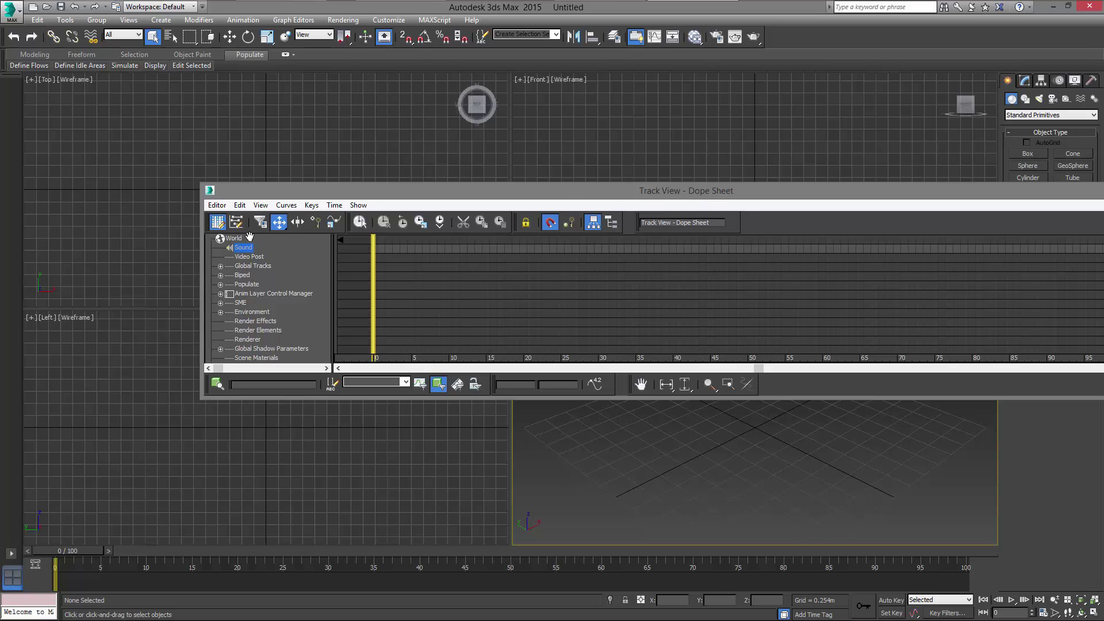
drag(328, 191, 204, 193)
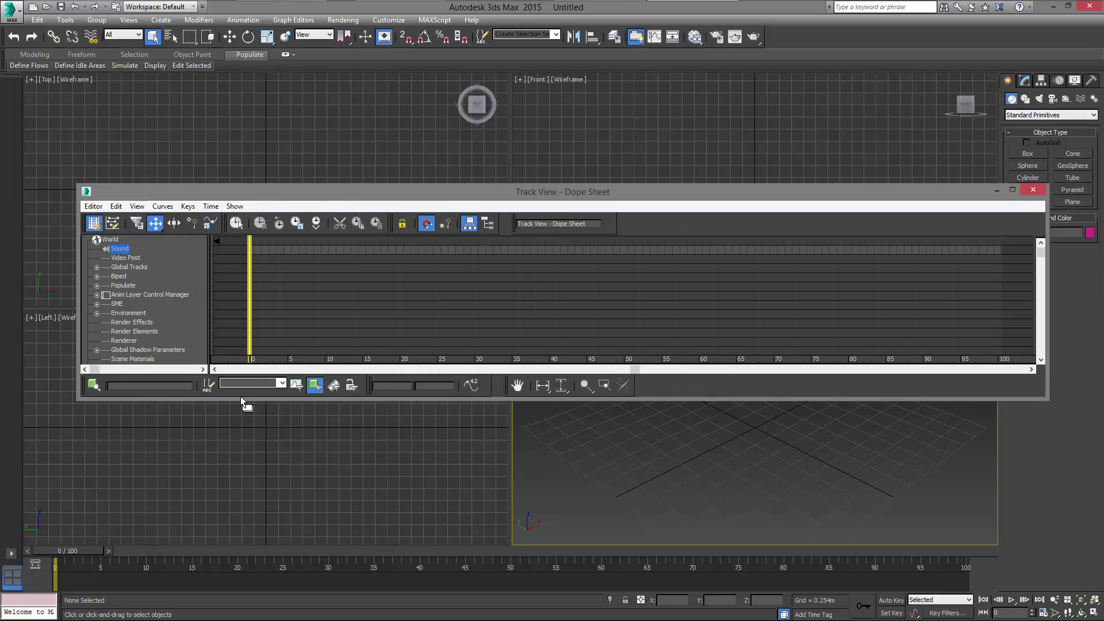
- Open the Sound track's ProSound properties and add 11SecClub_June_Competition.wav from the Desktop
right_click(126, 248)
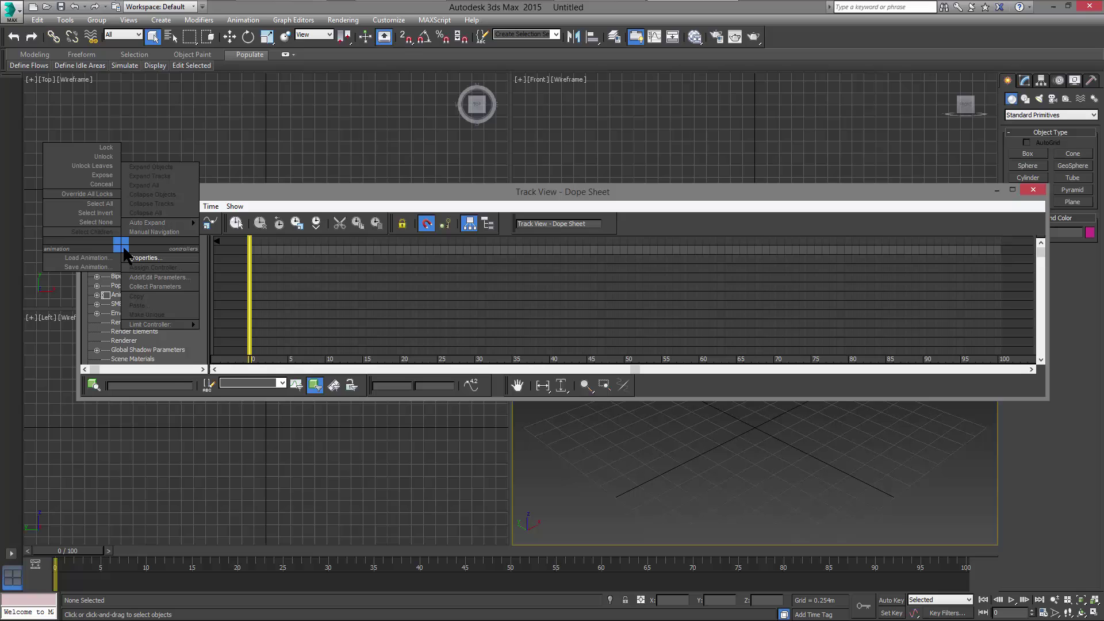
click(162, 261)
mouse_move(257, 7)
mouse_down()
mouse_move(697, 137)
mouse_move(665, 143)
mouse_up()
click(748, 167)
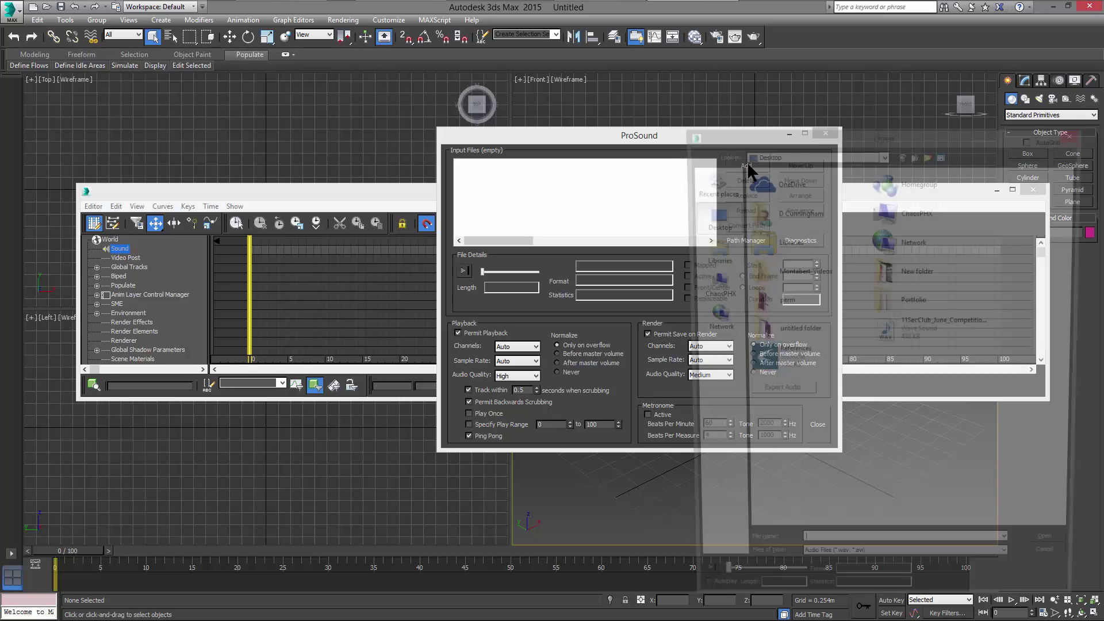
click(911, 337)
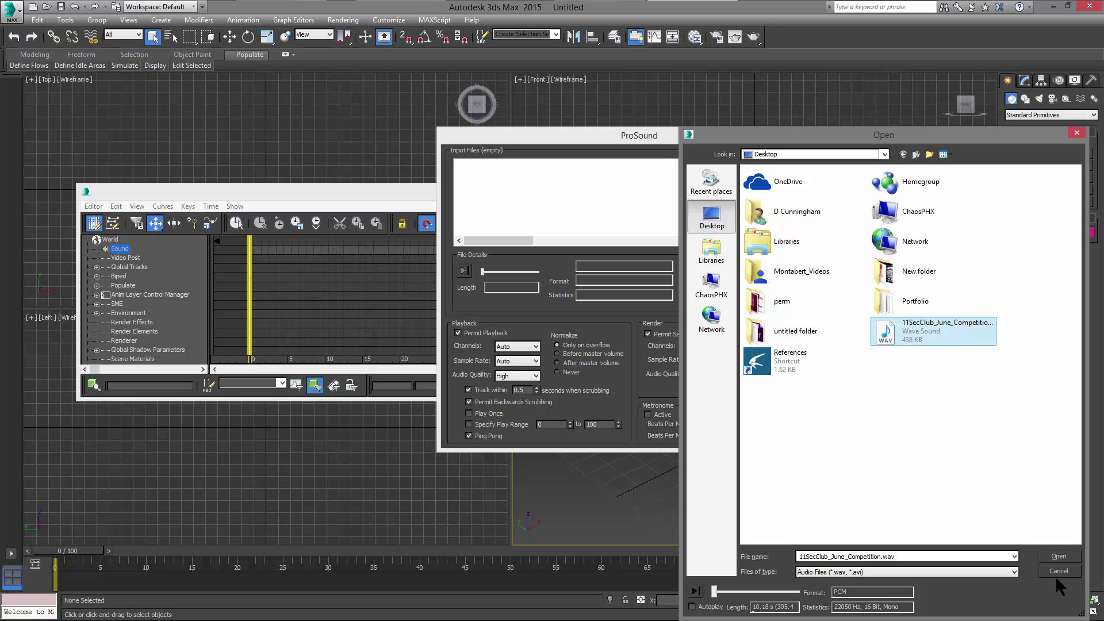
drag(747, 143, 624, 71)
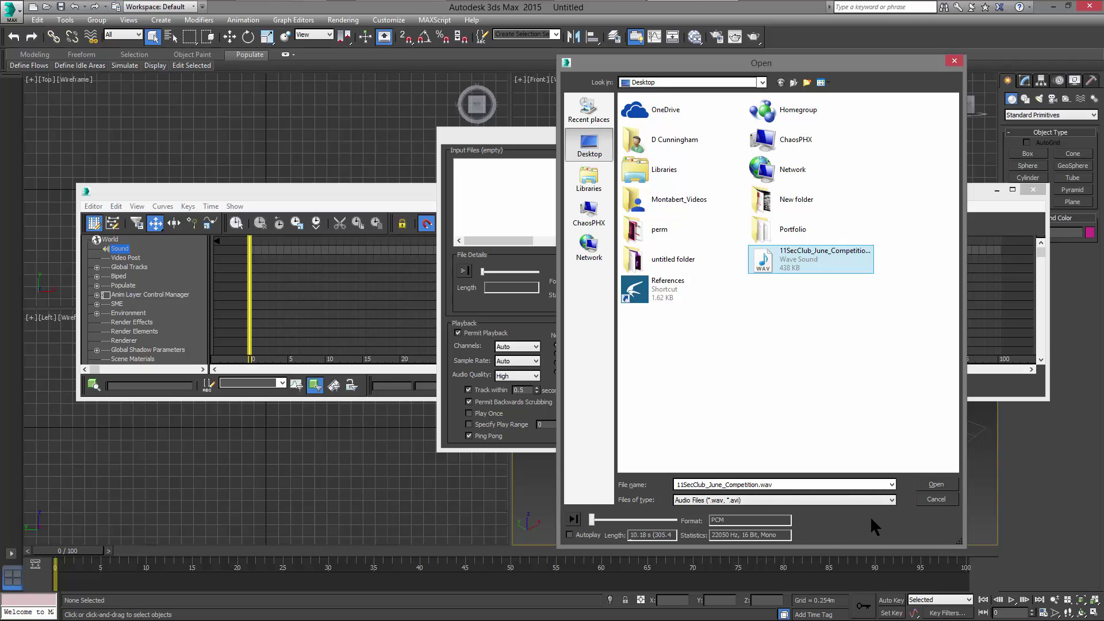
- Load the WAV and keep playback at Auto channels, Auto sample rate and High quality
click(929, 486)
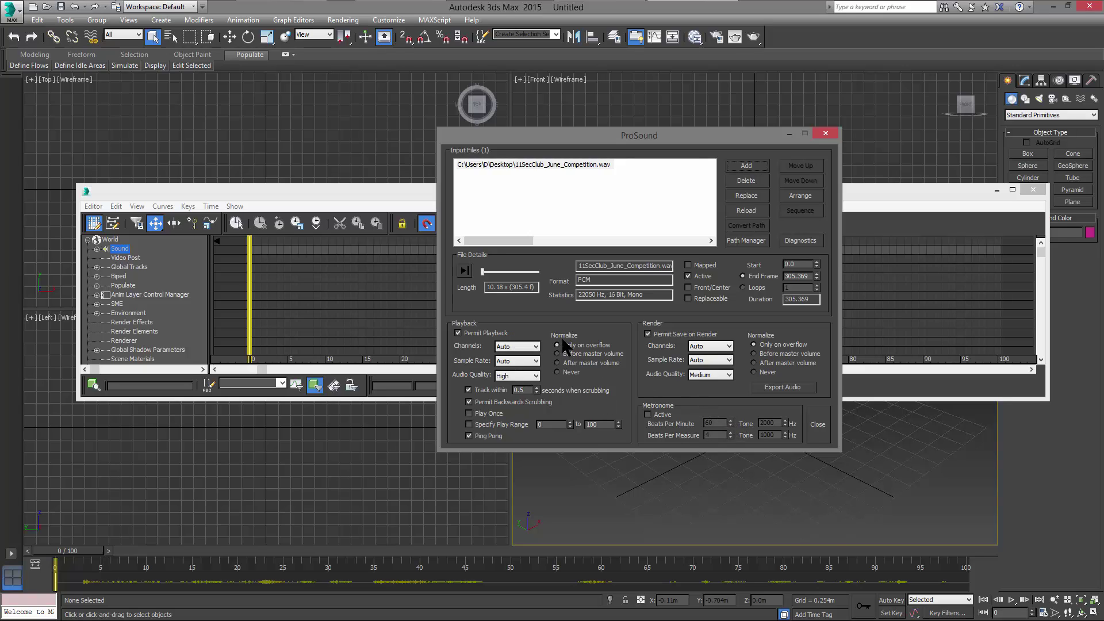
click(513, 349)
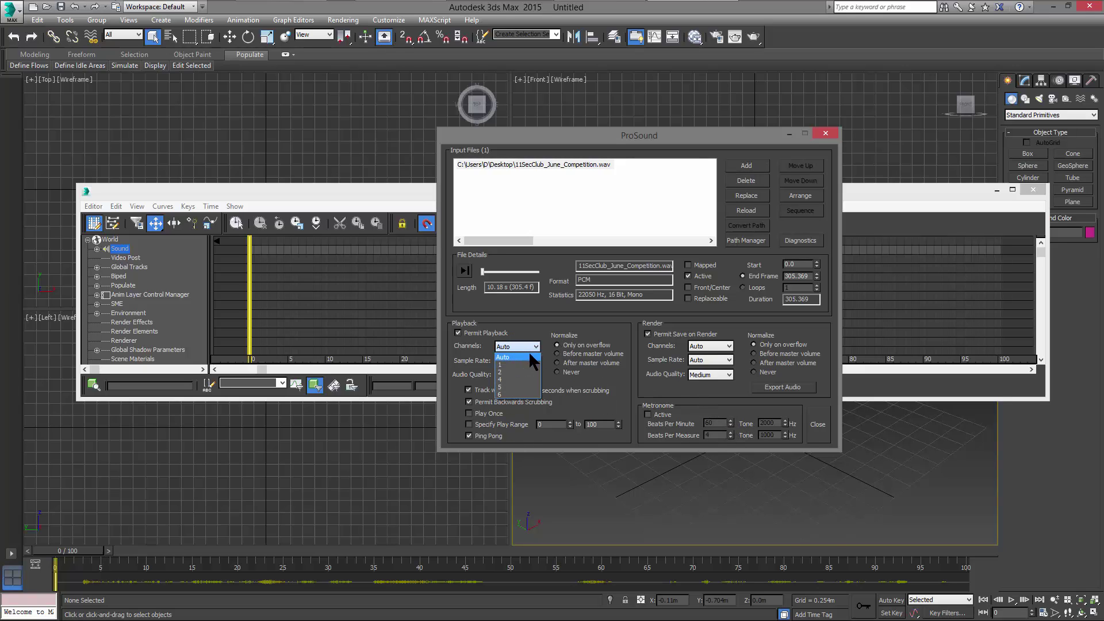
click(524, 355)
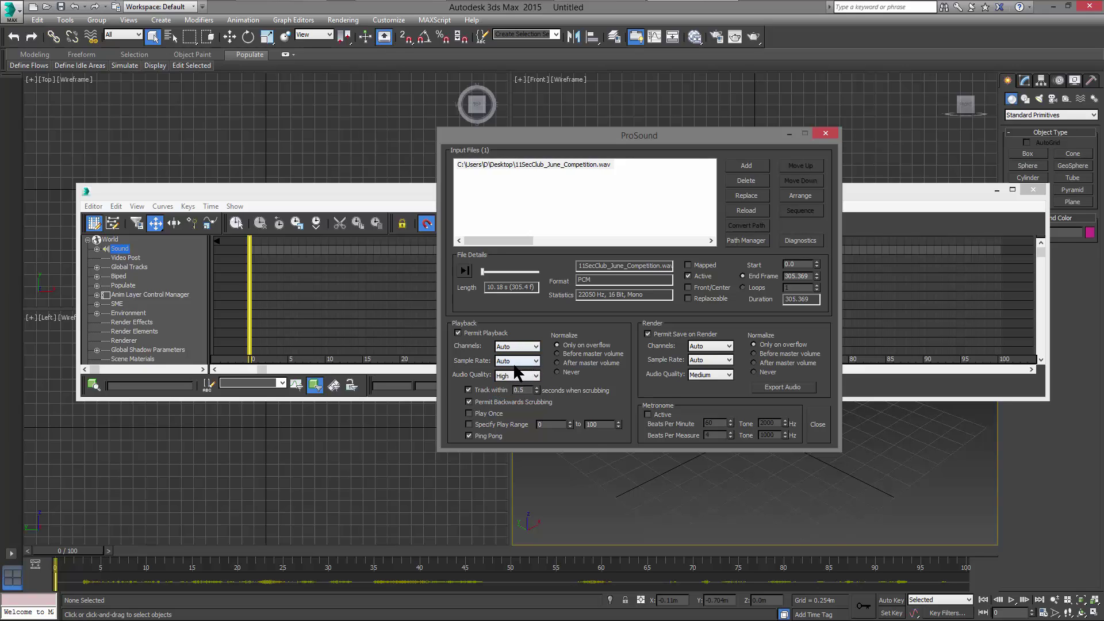
click(517, 362)
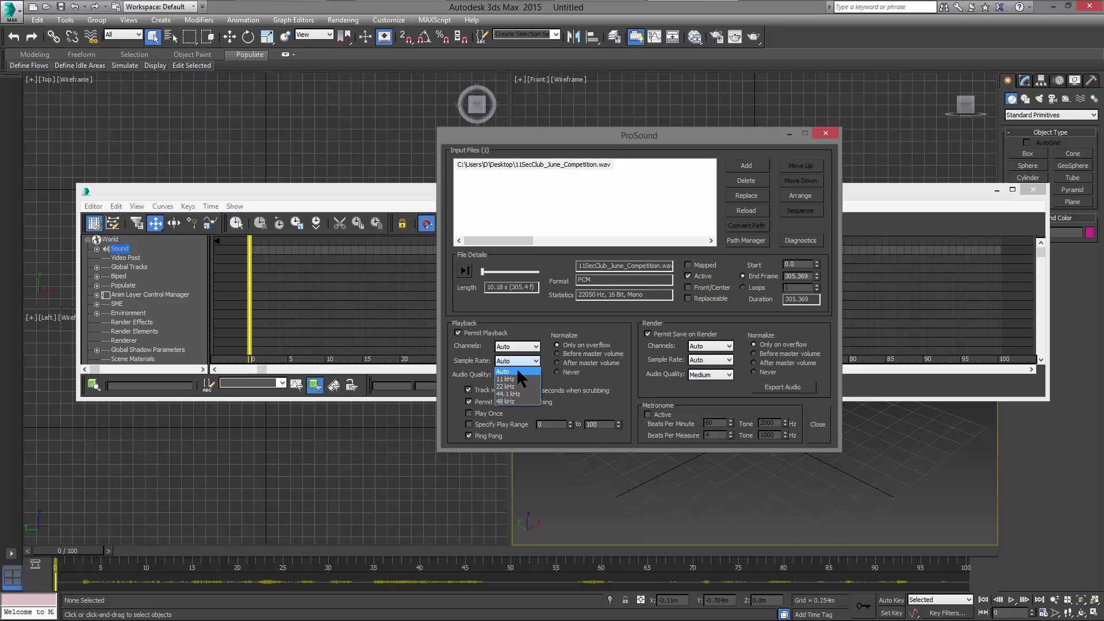
click(481, 366)
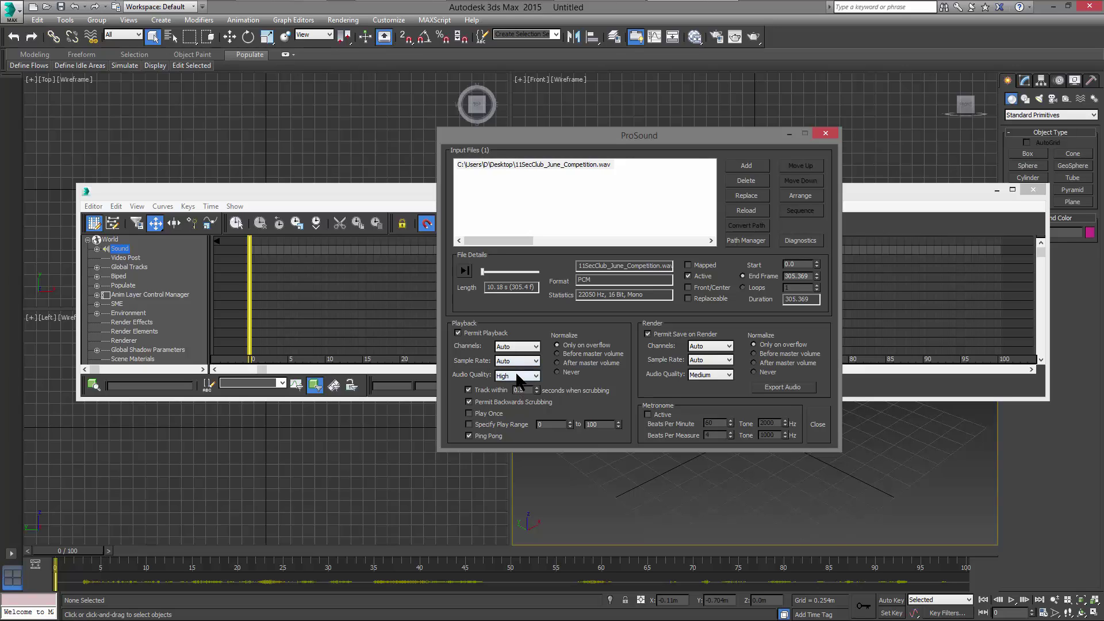
click(520, 378)
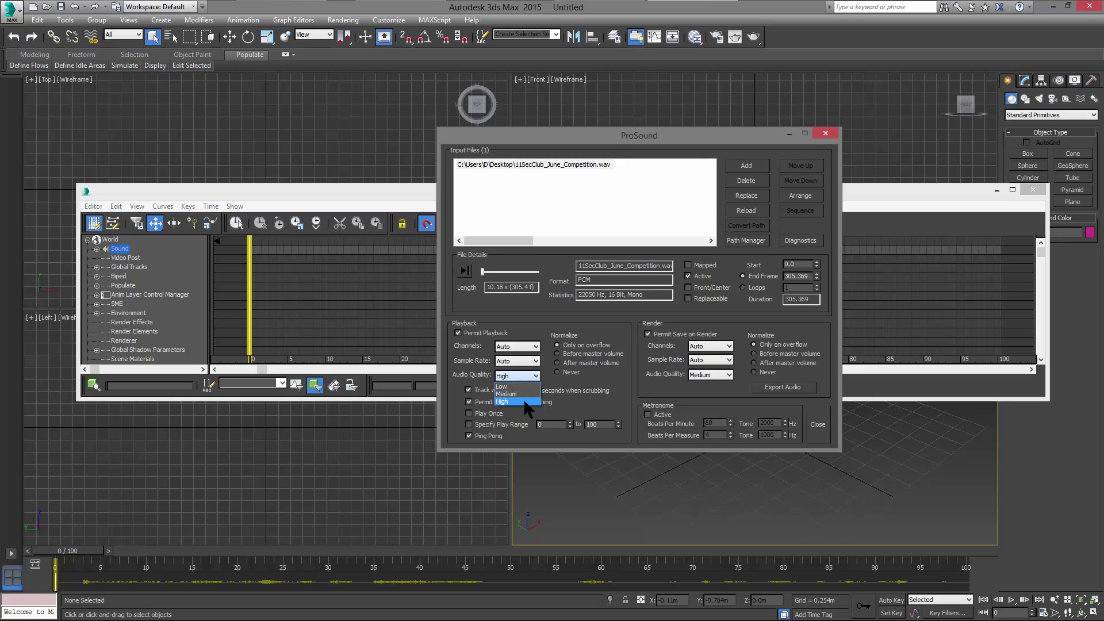
click(470, 386)
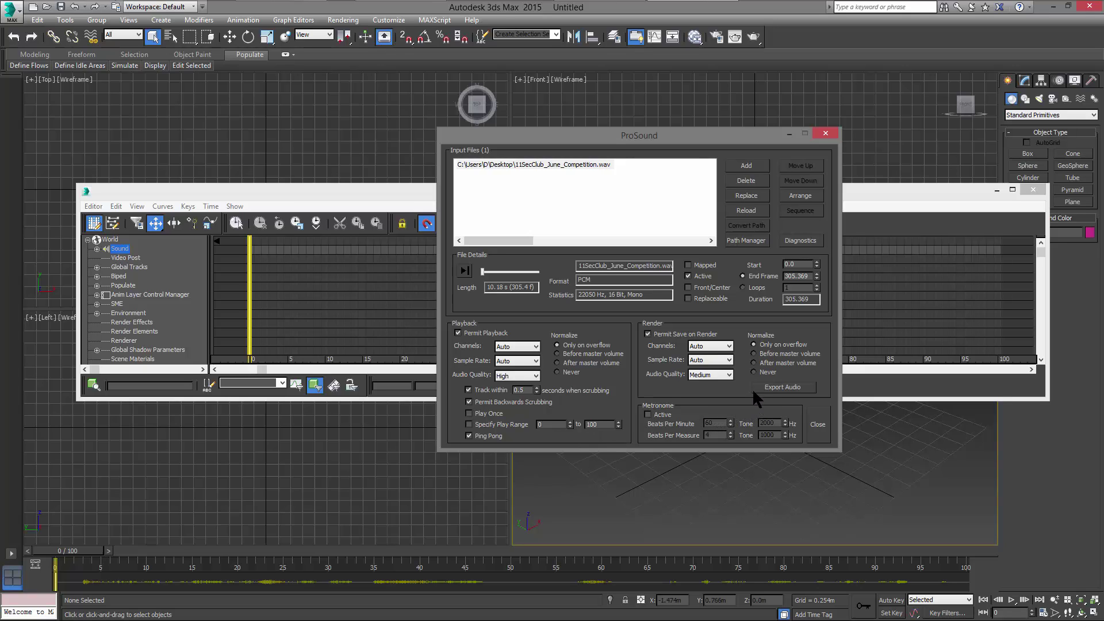
- Close ProSound, scrub to frame 94, and preview the soundtrack playback from frame 0
click(812, 422)
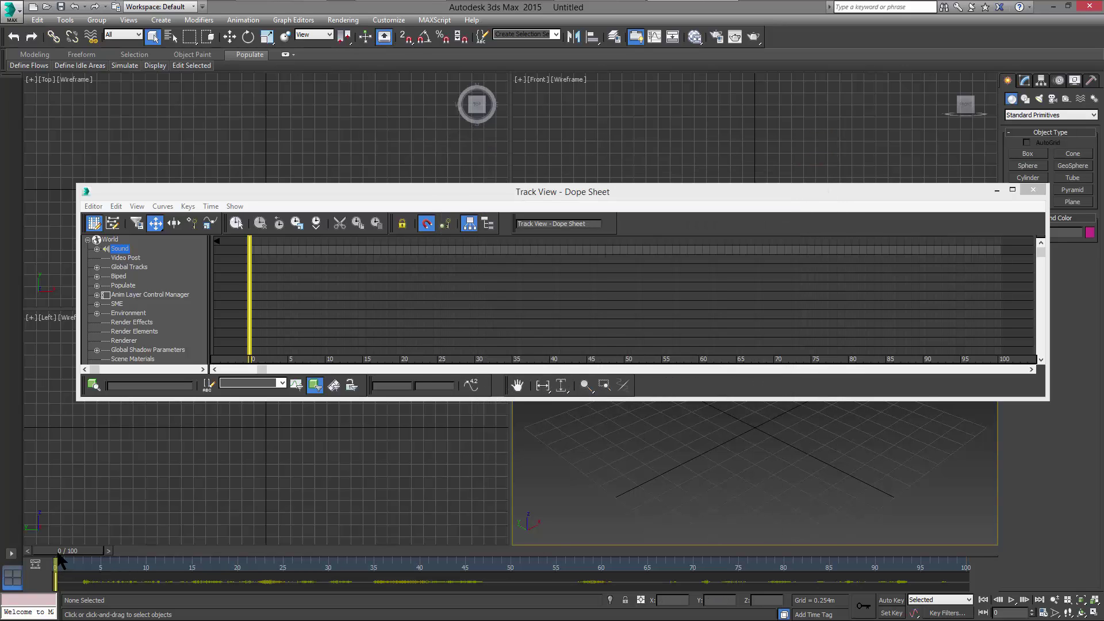
drag(67, 557, 213, 562)
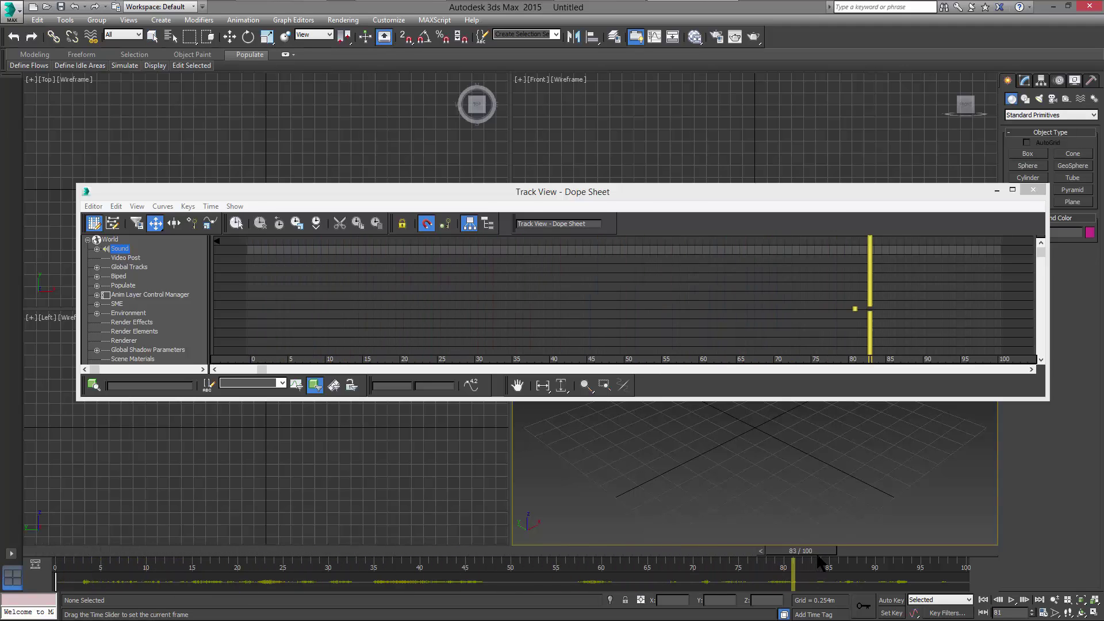
drag(214, 563, 912, 563)
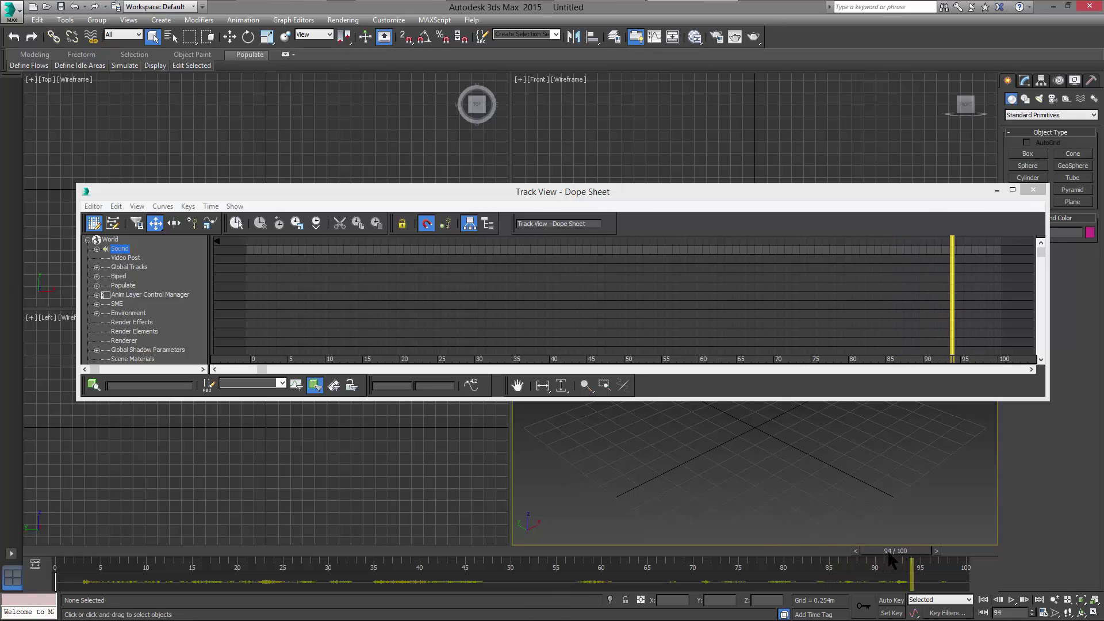
key(Home)
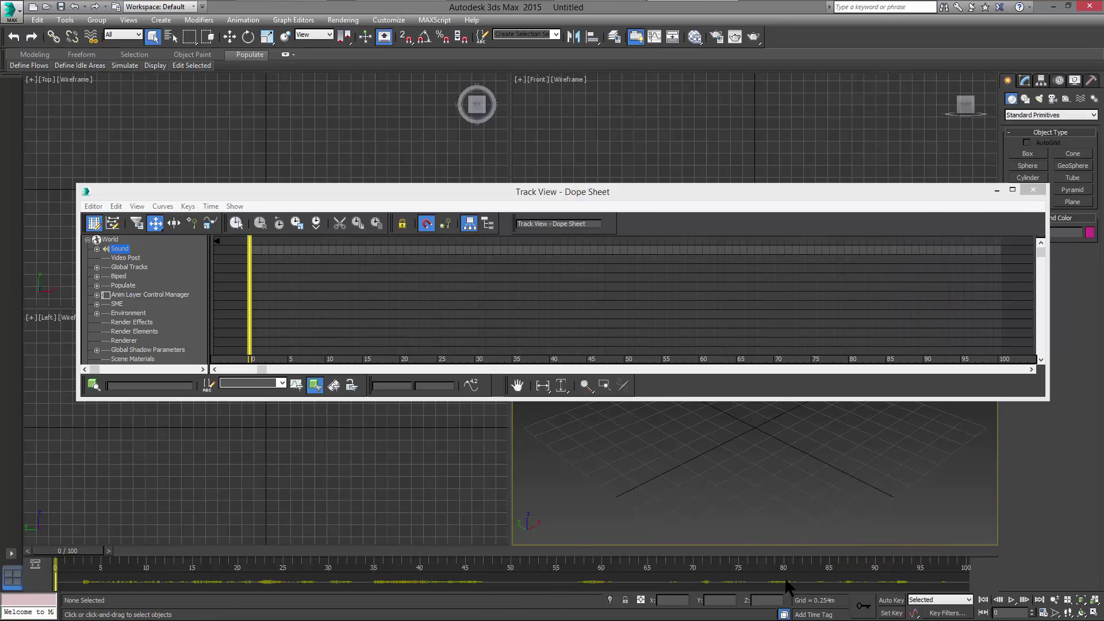
click(1011, 598)
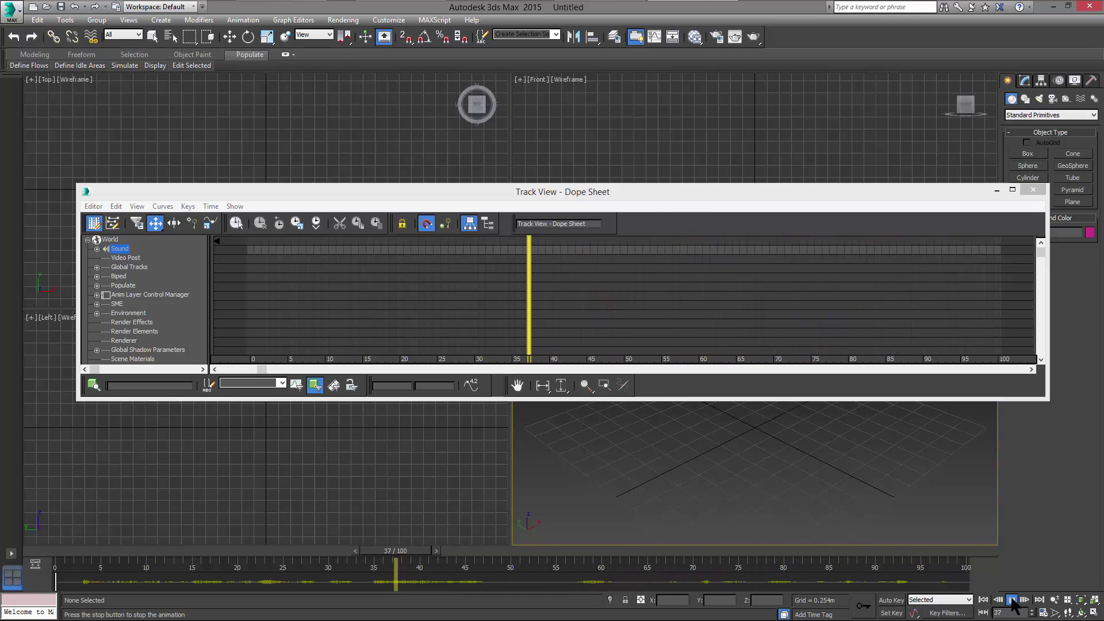
click(1012, 600)
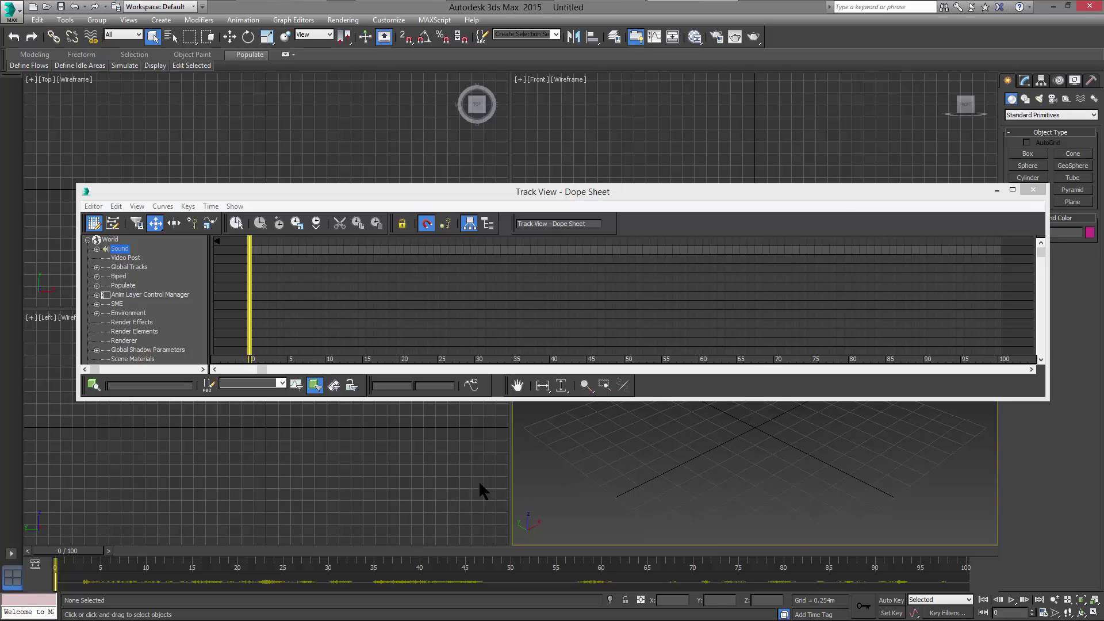
- Close the Dope Sheet and start importing a file from the application menu
click(1029, 196)
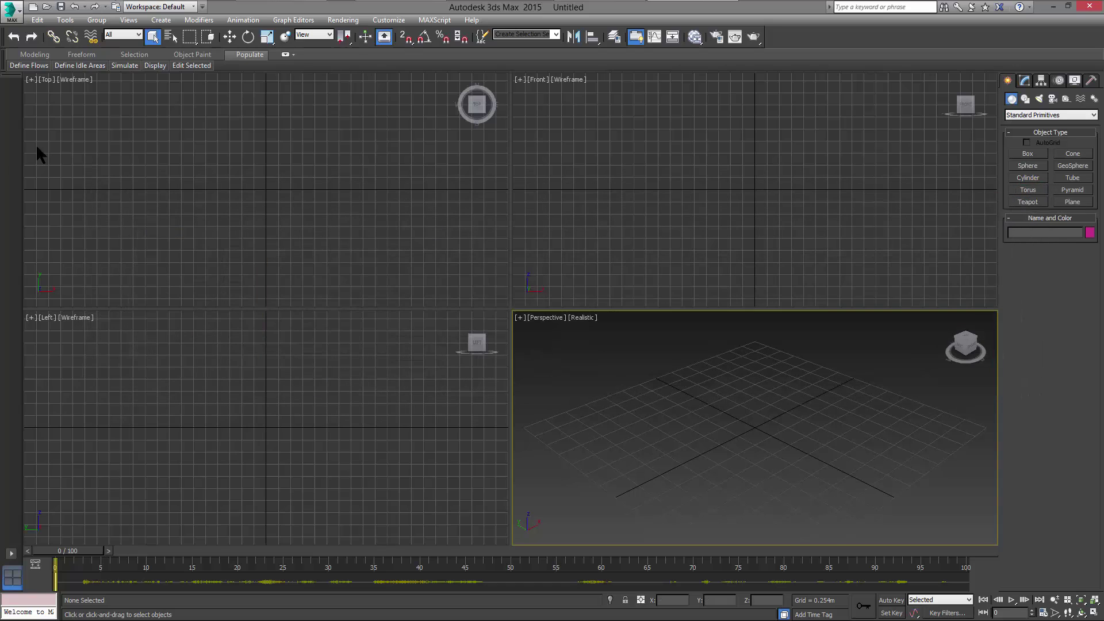
click(13, 10)
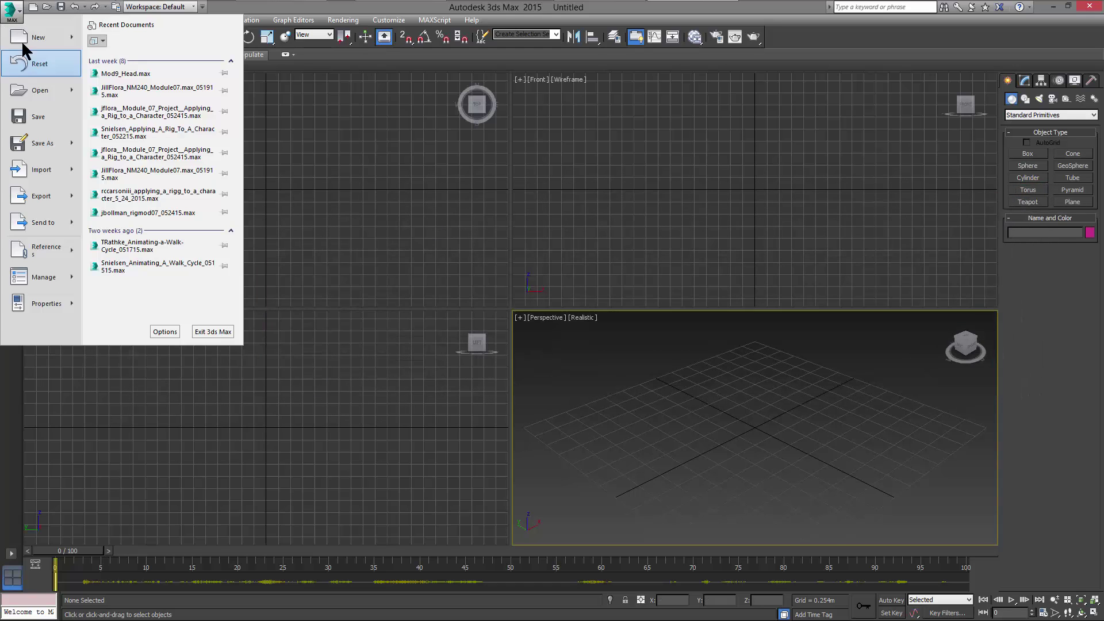
click(40, 169)
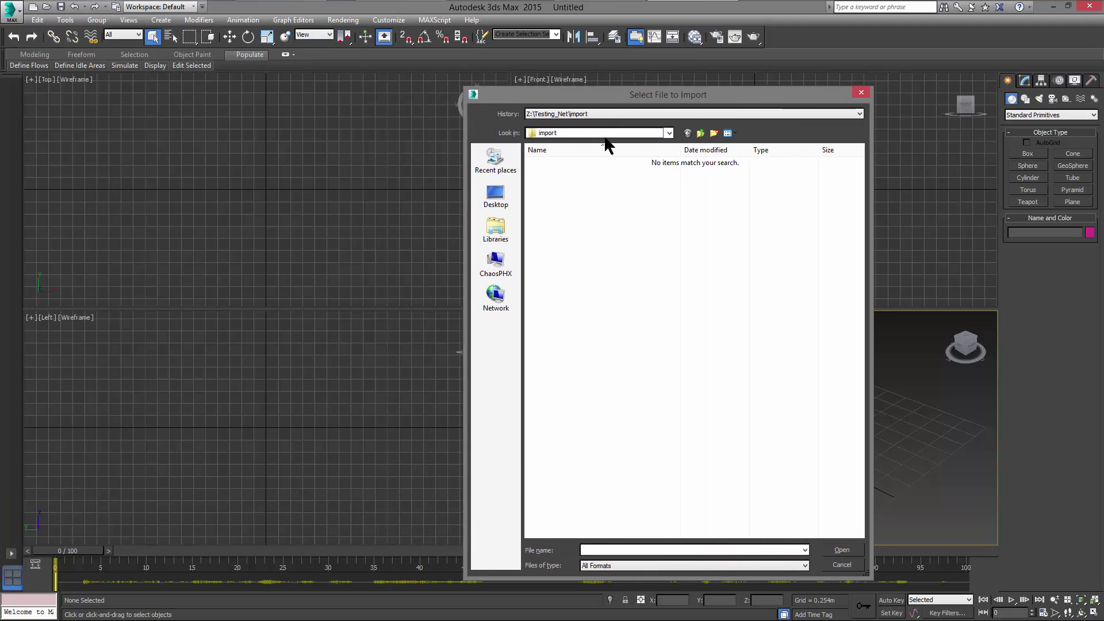
- Browse Repos (Z:) to References > 3D Models > Archmodels_FBX_21-60
click(604, 135)
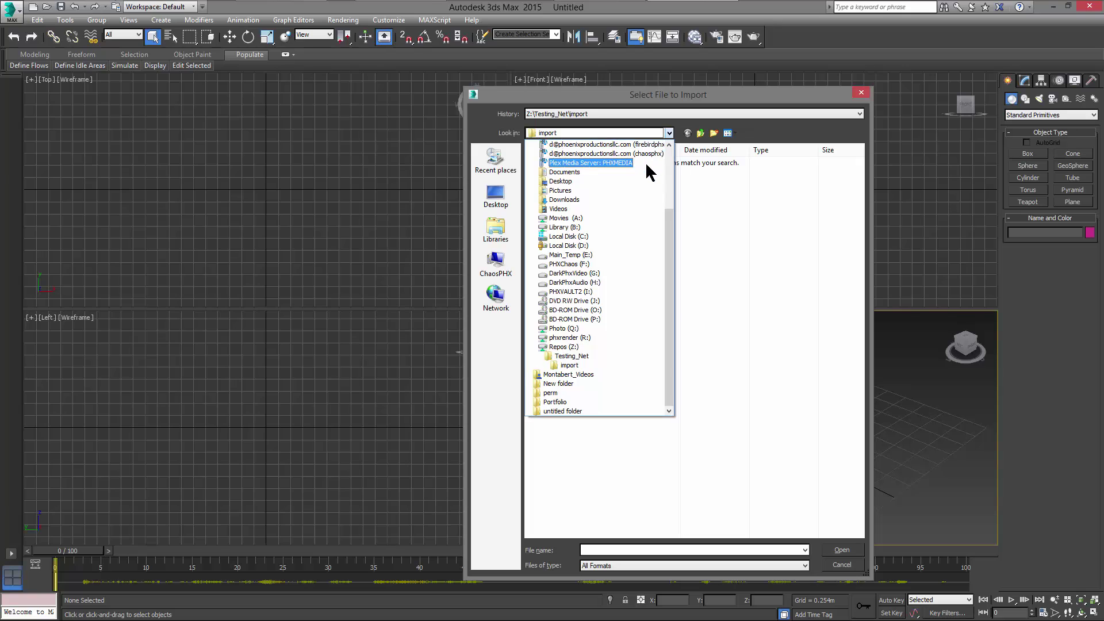
scroll(672, 220, up, 1)
scroll(663, 187, up, 3)
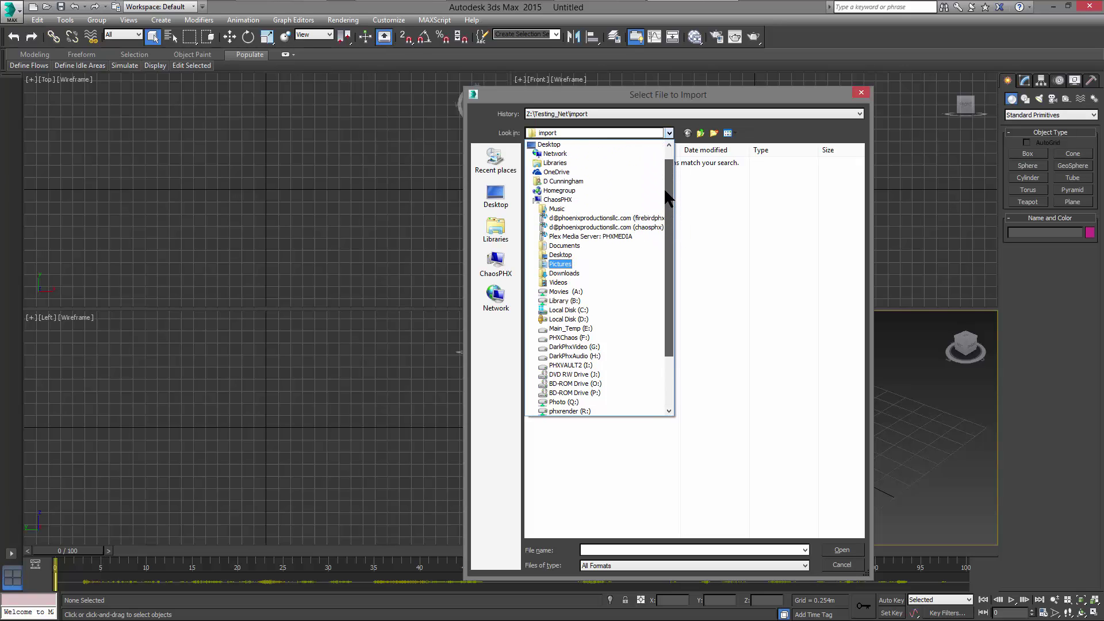
scroll(662, 225, down, 4)
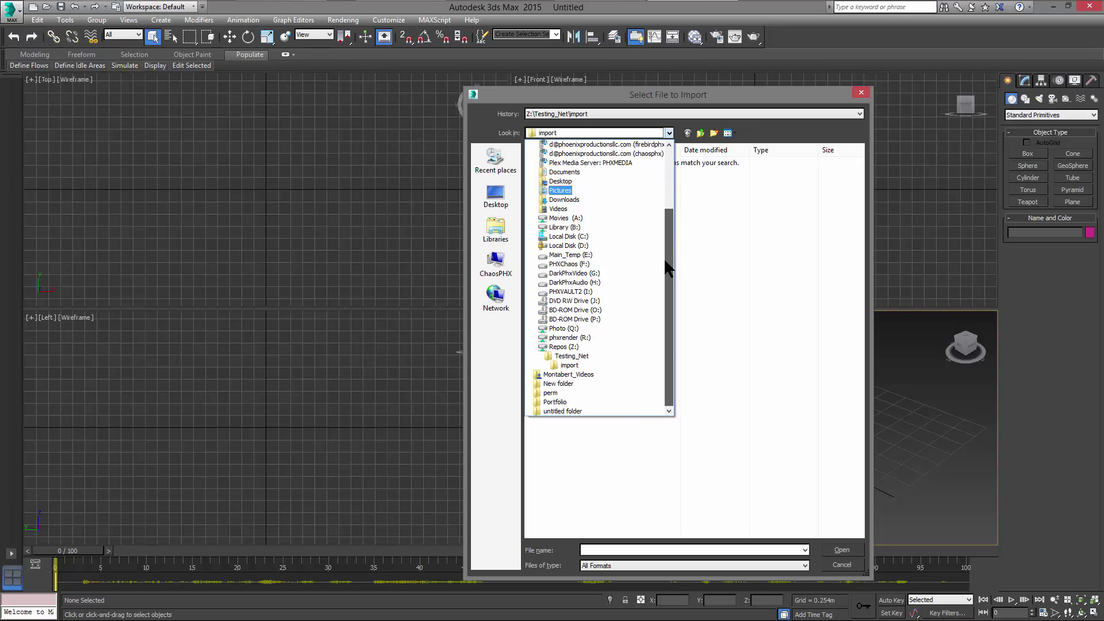
click(573, 349)
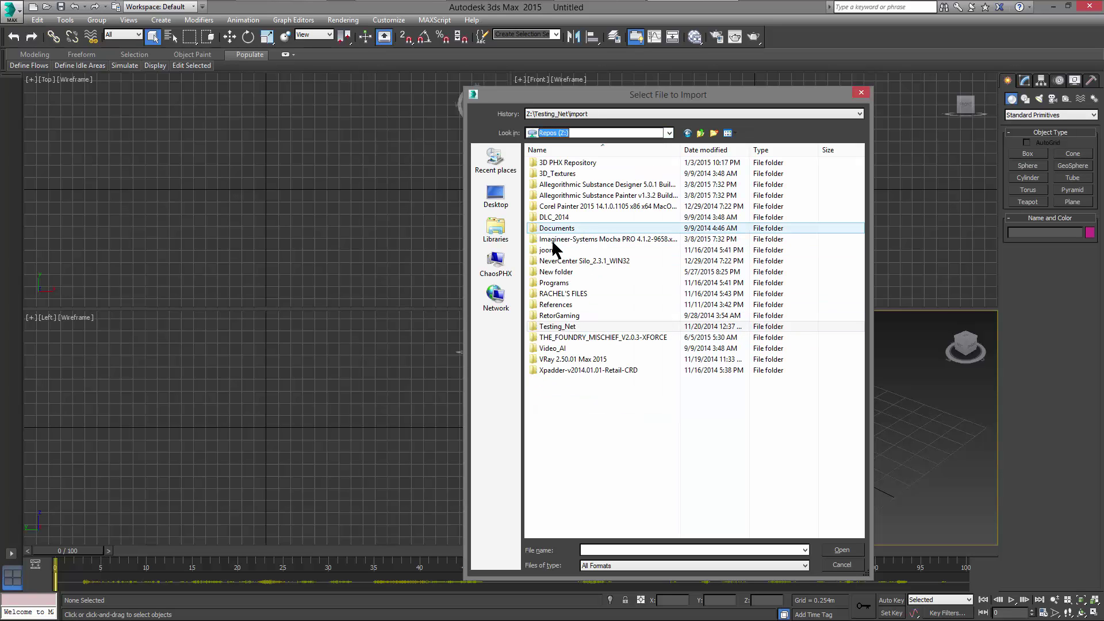
double_click(570, 307)
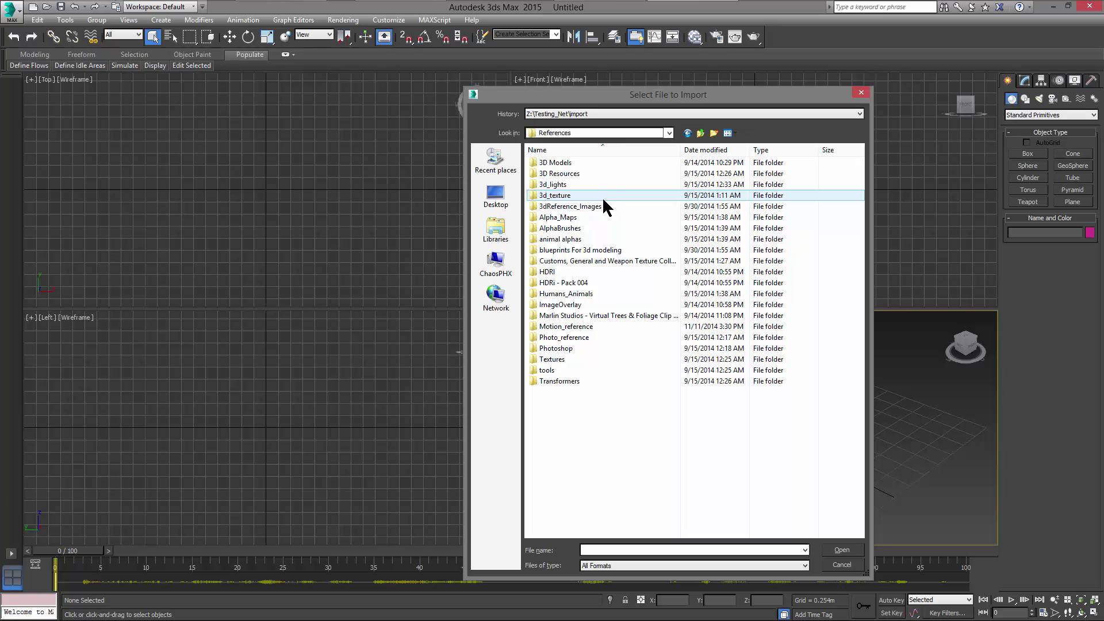
double_click(580, 162)
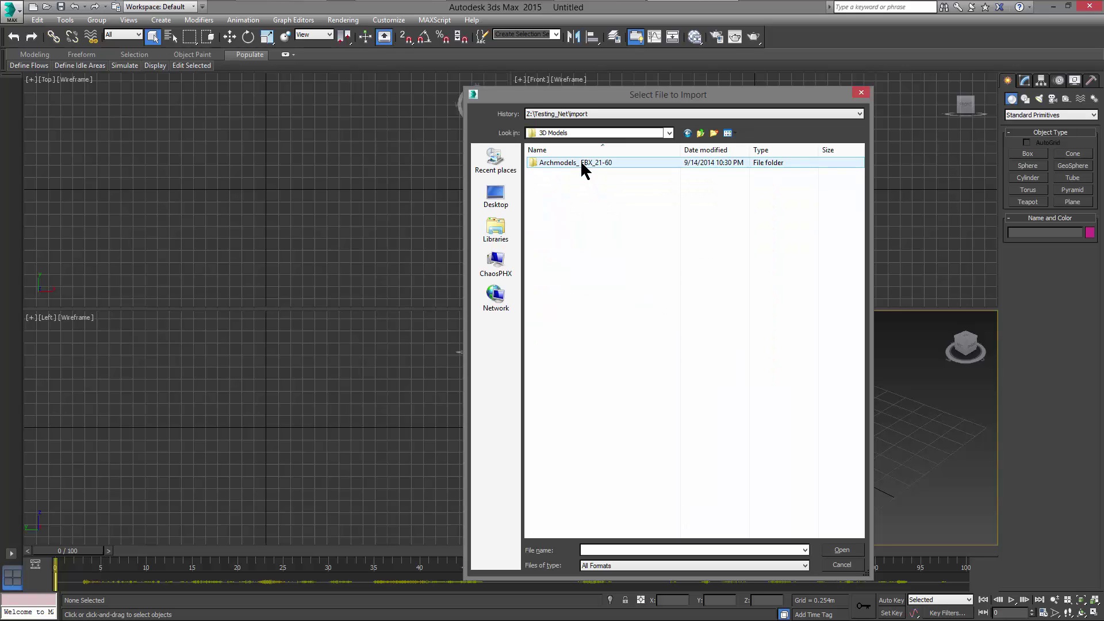
click(640, 163)
double_click(640, 163)
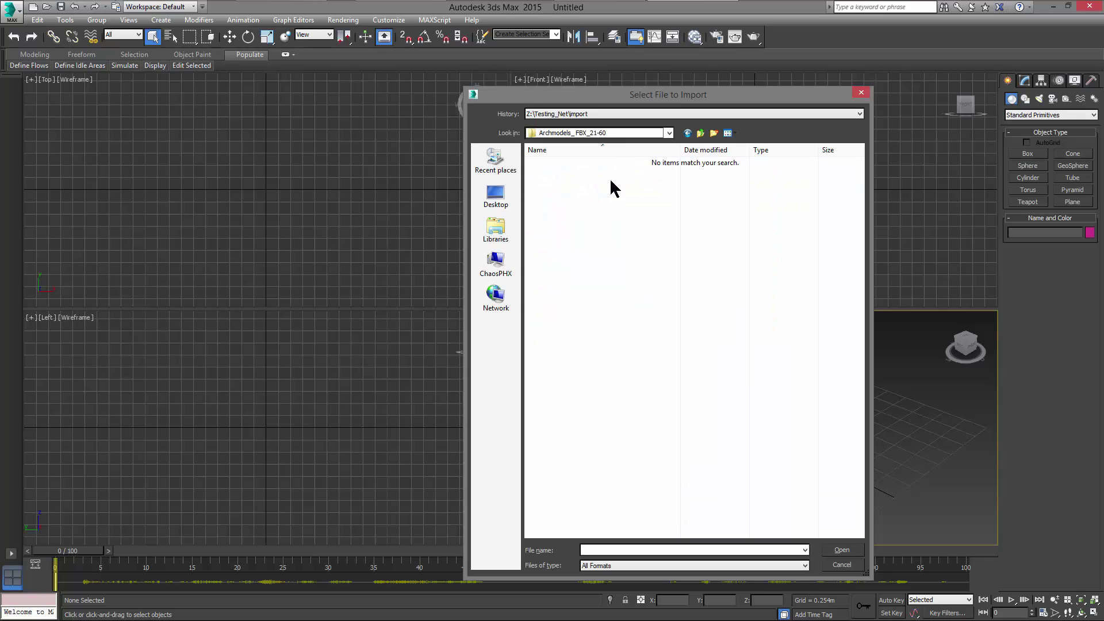
- Check the Desktop, then show the Network location listing four computers
click(500, 195)
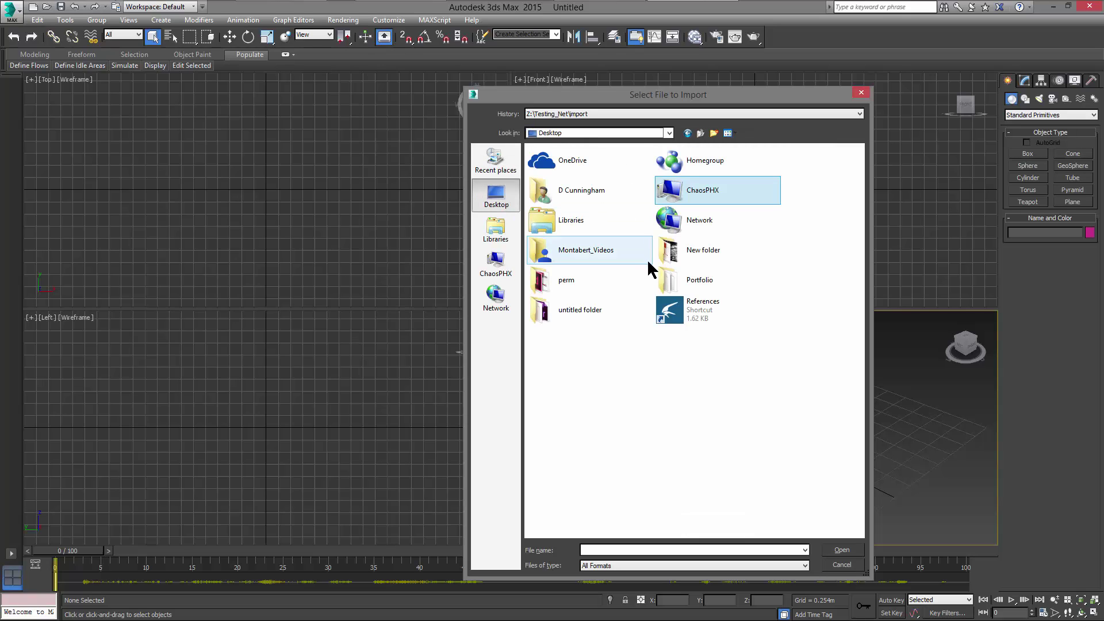
click(835, 567)
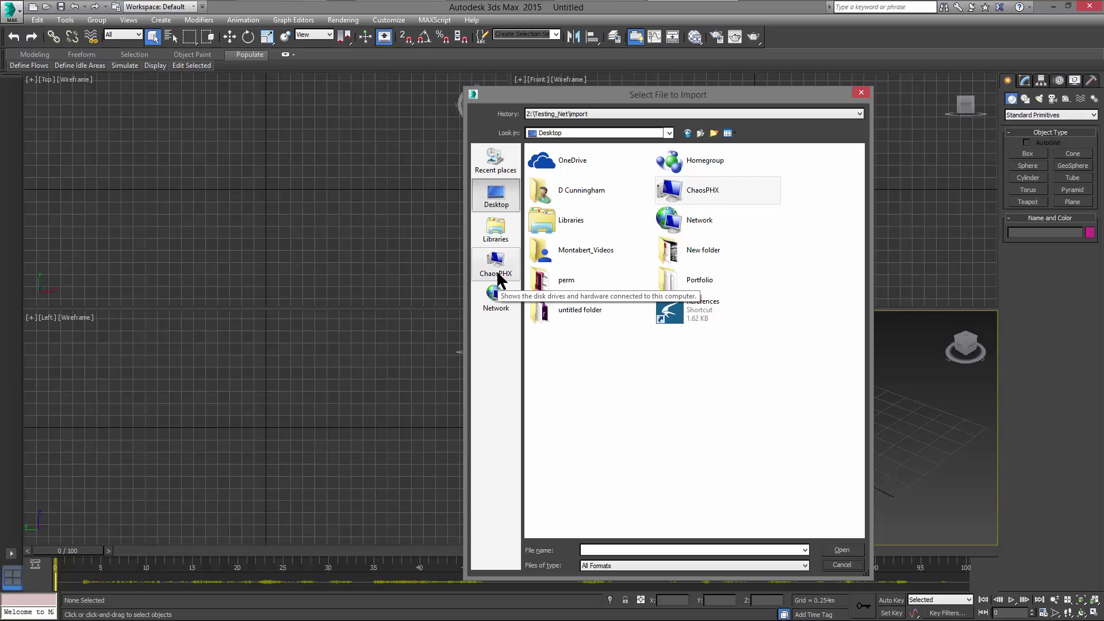
click(499, 299)
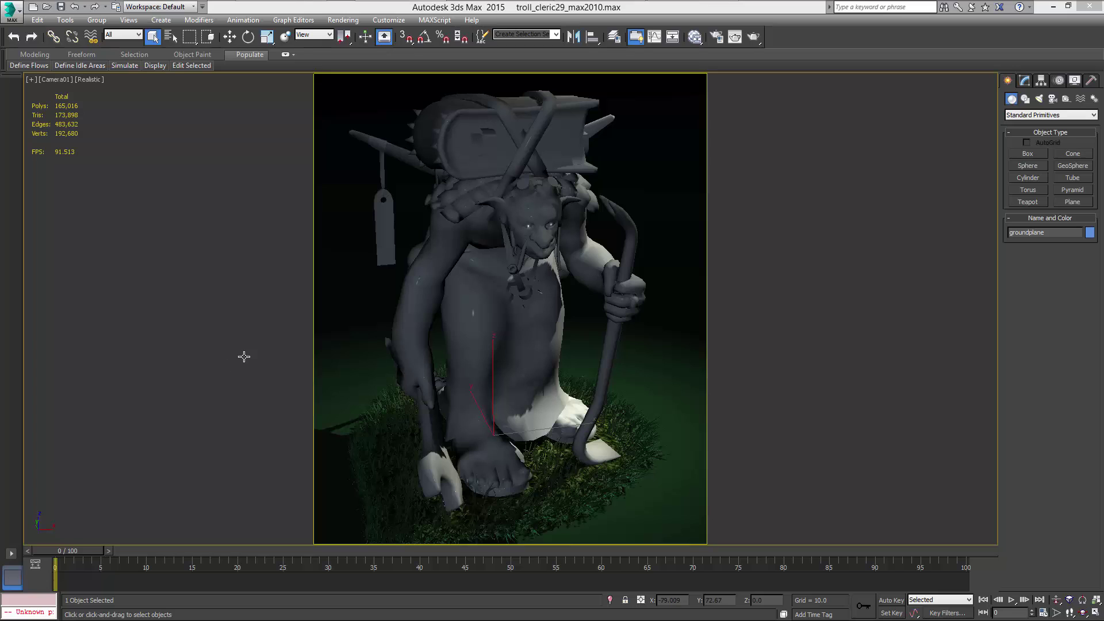
- Scrub the time slider through the troll cleric animation frames
mouse_move(92, 553)
mouse_down()
mouse_move(826, 536)
mouse_move(198, 492)
mouse_up()
scroll(476, 420, up, 4)
scroll(491, 319, up, 4)
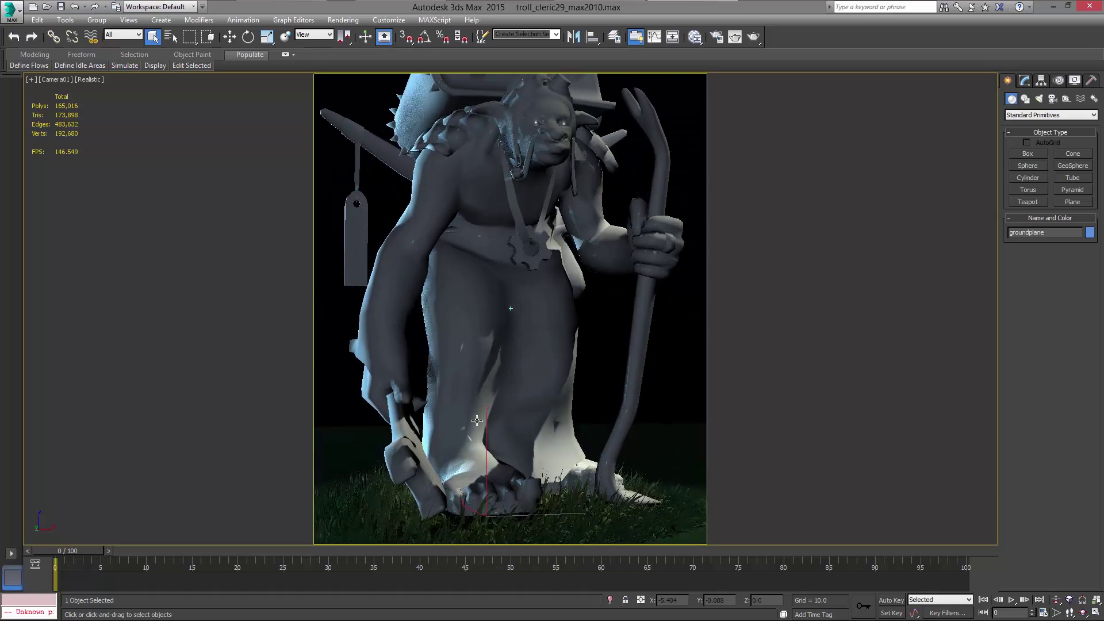
scroll(507, 215, up, 4)
scroll(507, 215, down, 3)
scroll(507, 215, down, 3)
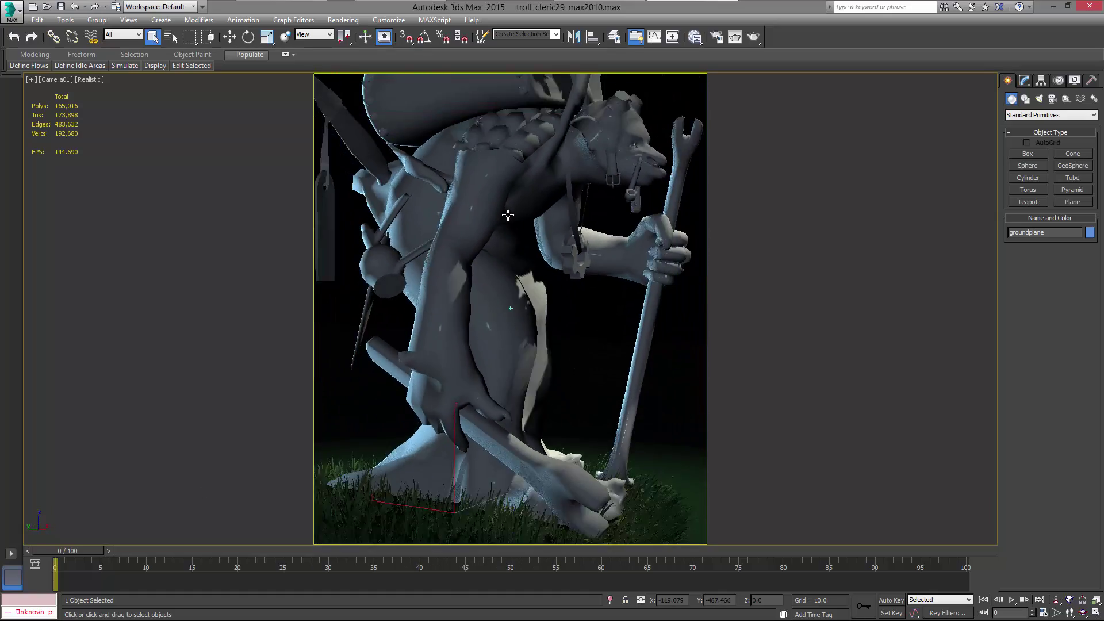
scroll(507, 215, down, 3)
scroll(507, 215, down, 2)
scroll(507, 215, up, 3)
scroll(506, 217, down, 3)
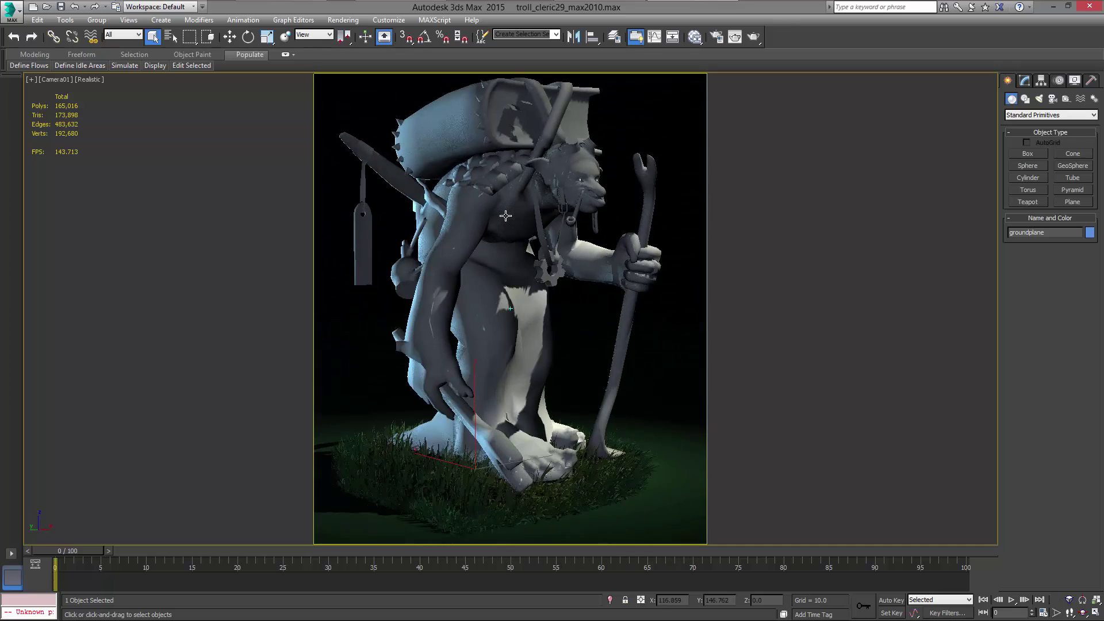
scroll(503, 221, up, 3)
scroll(500, 224, up, 1)
scroll(501, 223, down, 2)
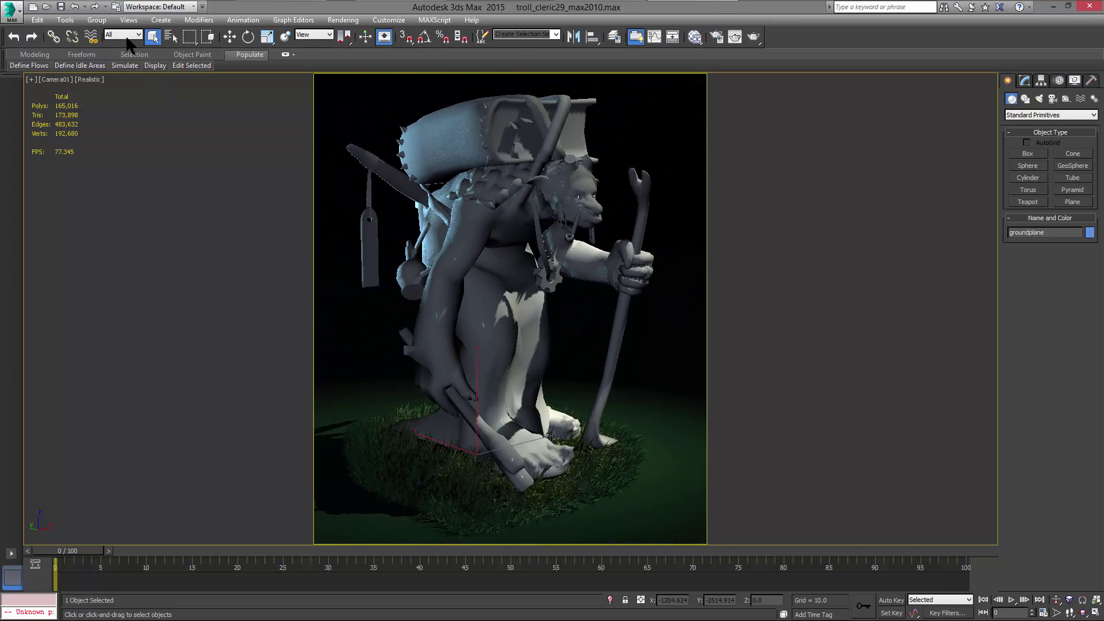
- Reopen the Dope Sheet and load the Desktop WAV file as the Sound track
click(282, 26)
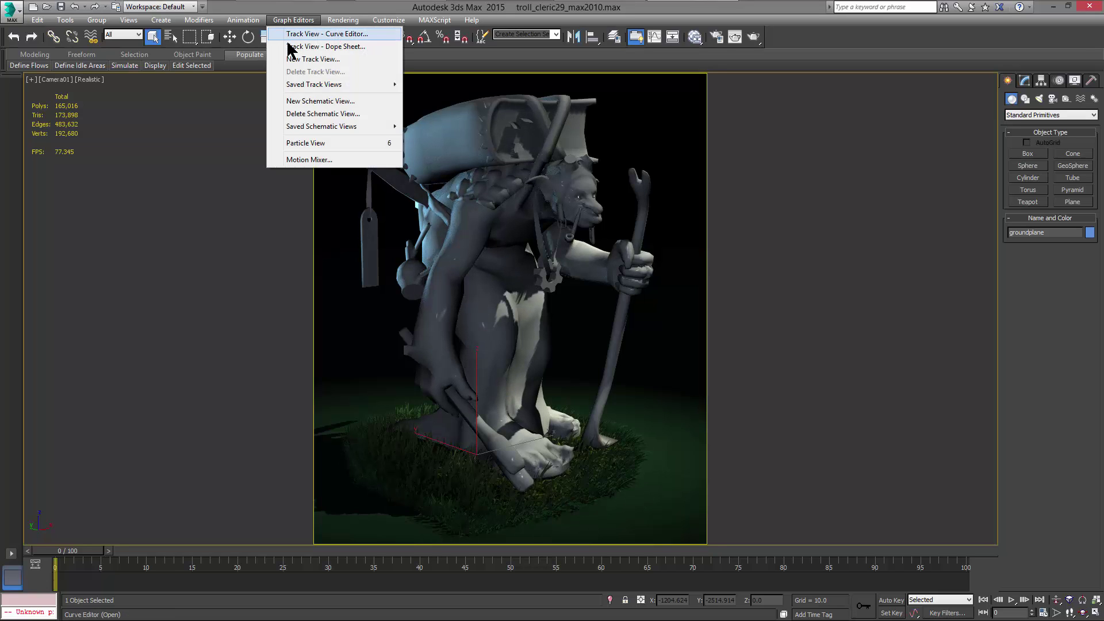
click(288, 47)
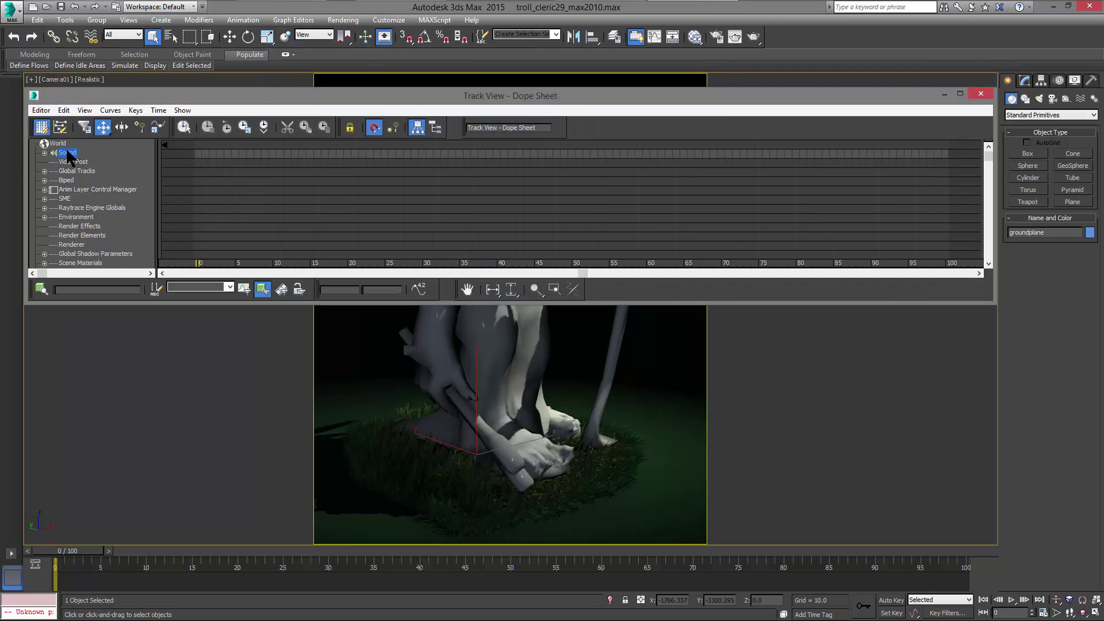
right_click(78, 149)
click(90, 161)
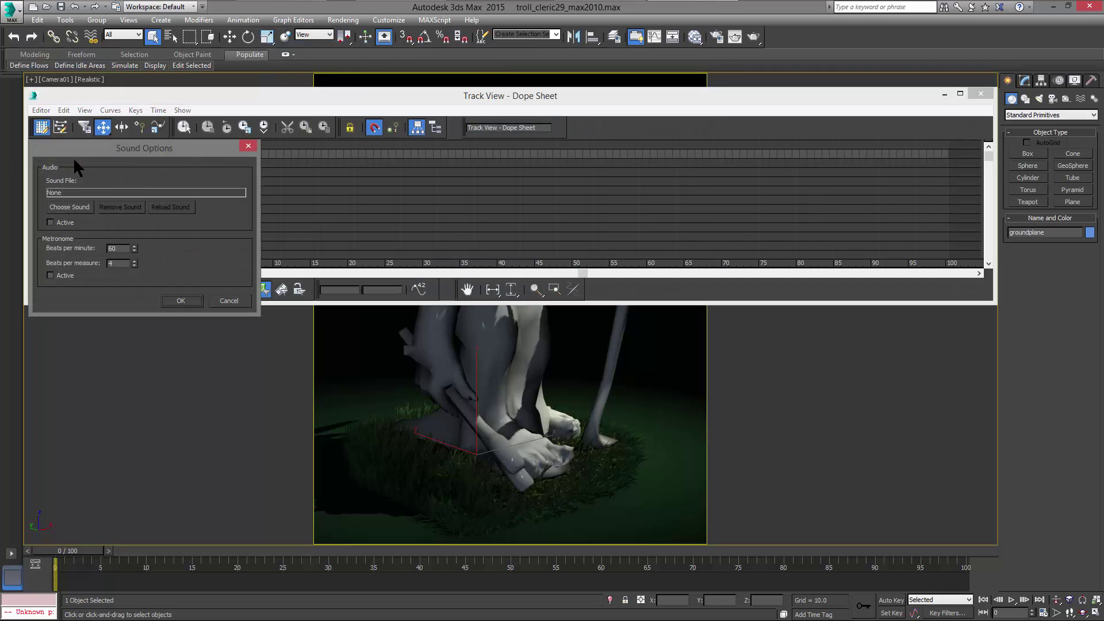
click(74, 211)
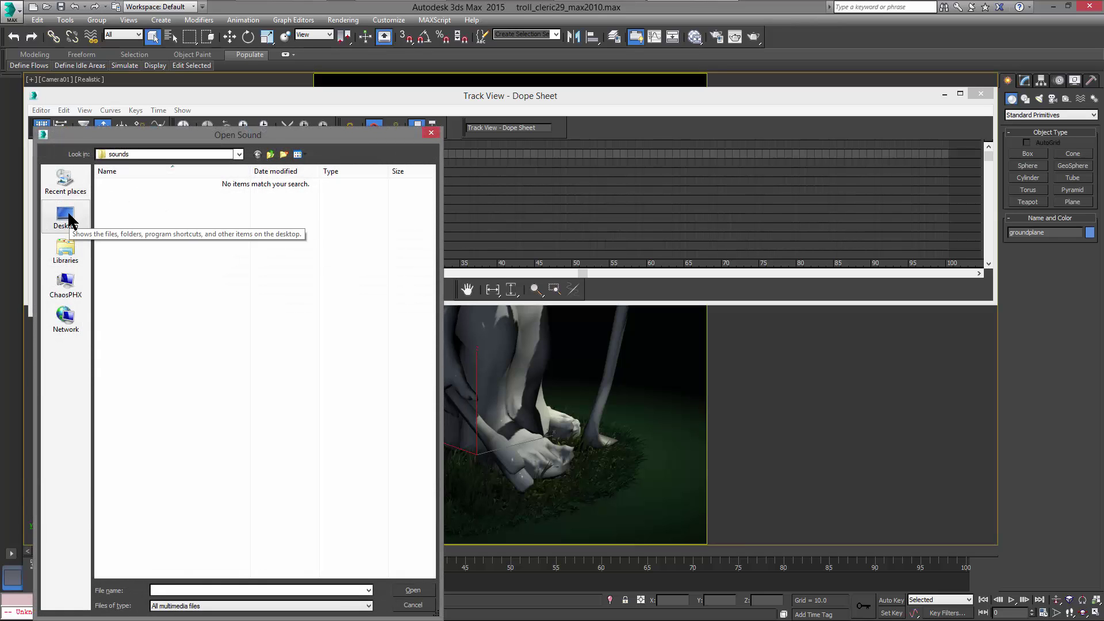
click(68, 221)
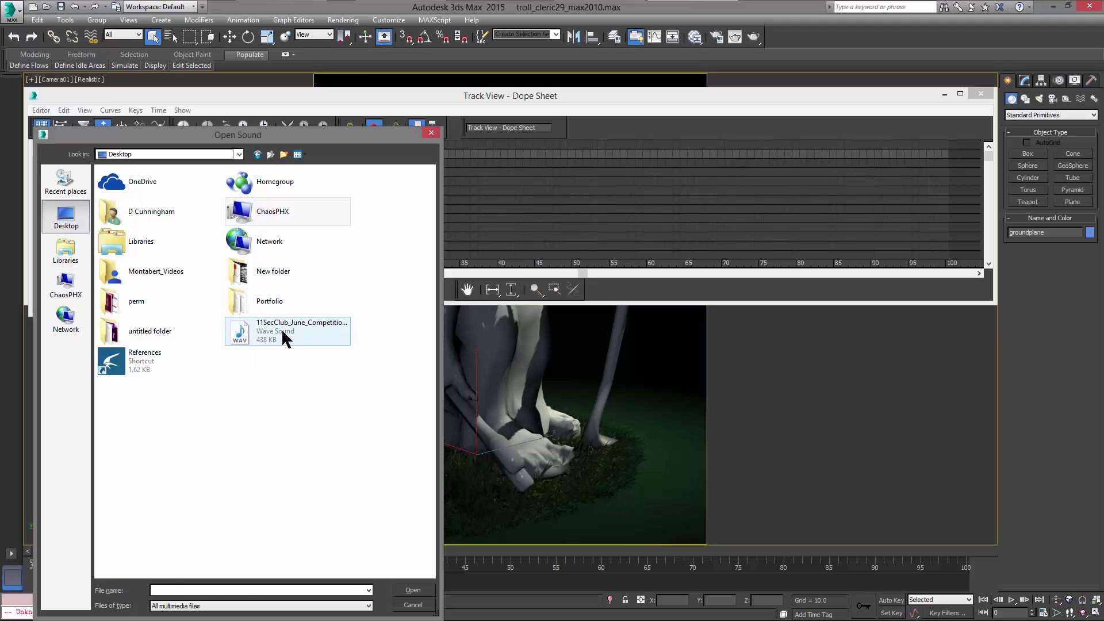
click(281, 329)
click(406, 590)
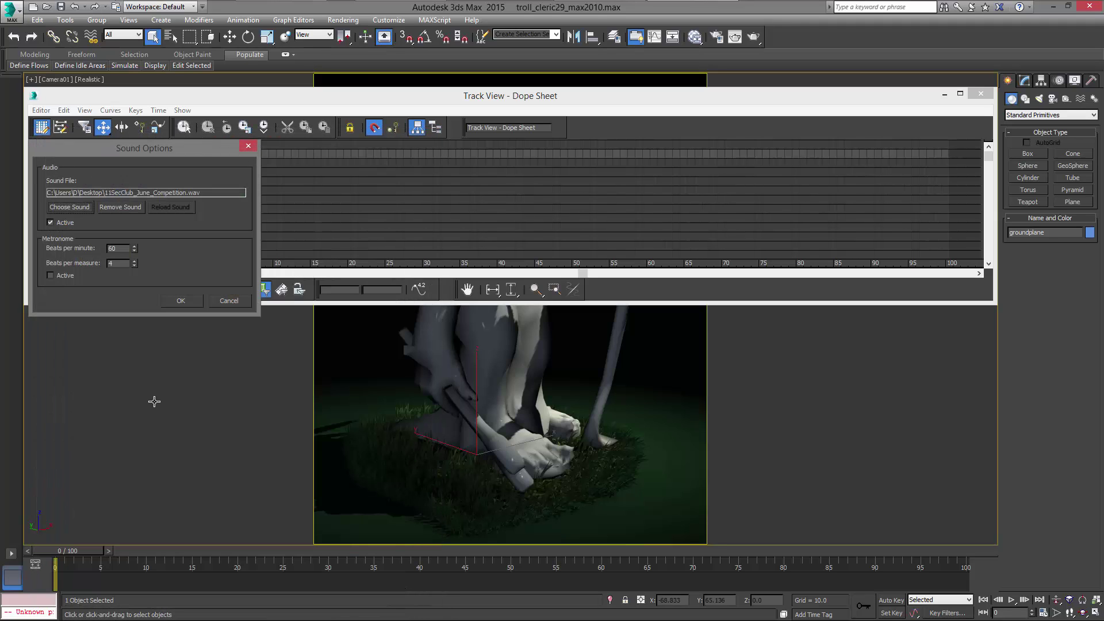
- Confirm the sound, scrub to an early frame, and reopen the Sound properties
click(183, 299)
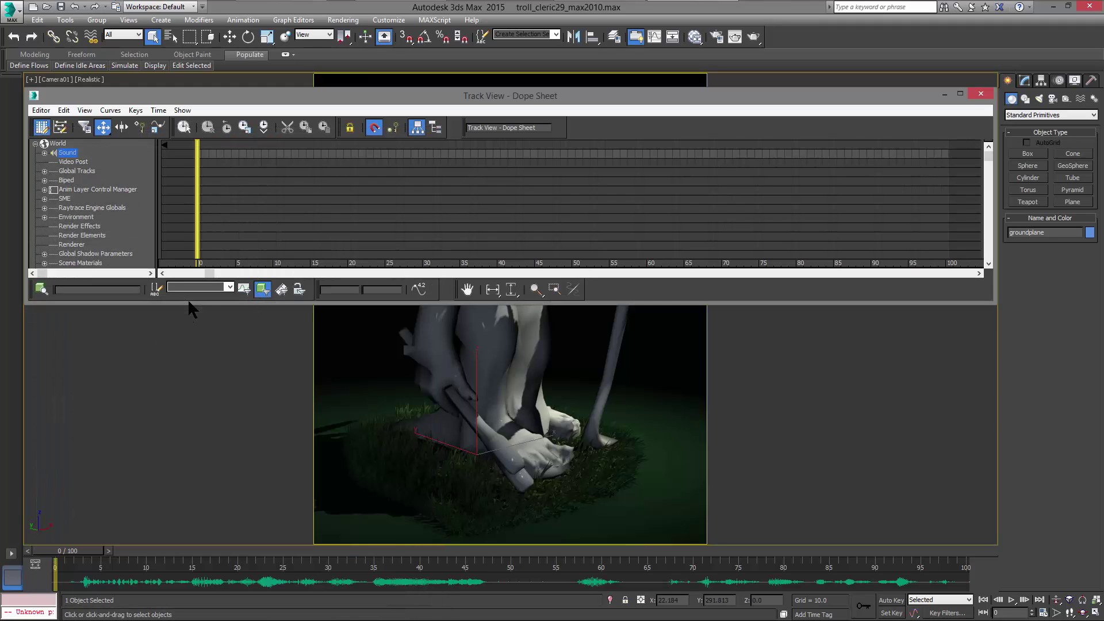
mouse_move(82, 551)
mouse_down()
mouse_move(724, 570)
mouse_move(55, 569)
mouse_up()
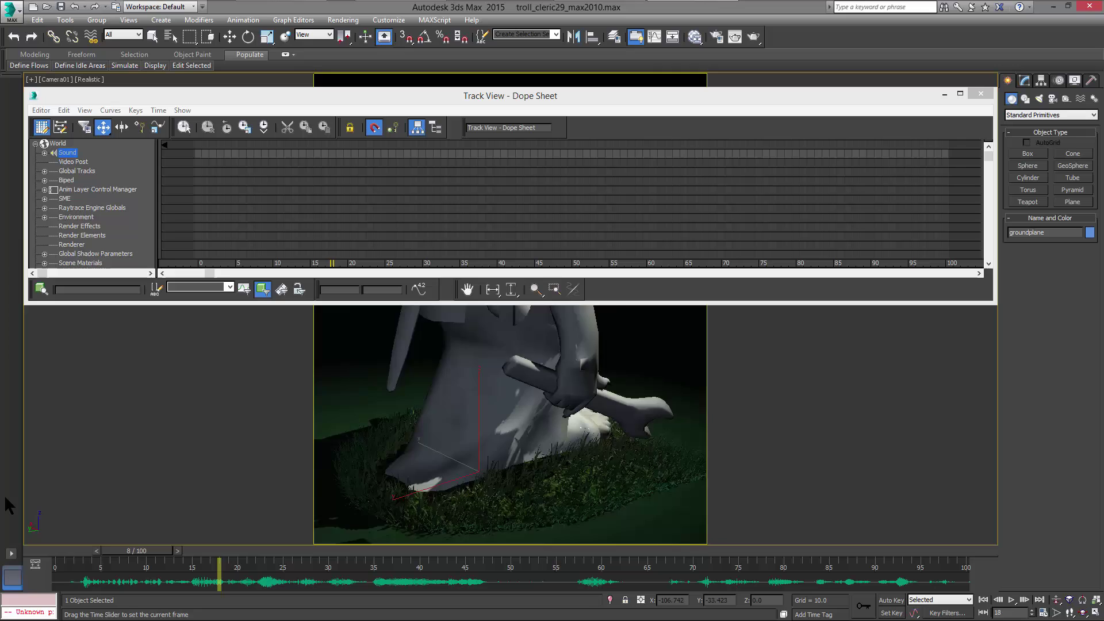
right_click(77, 153)
click(99, 165)
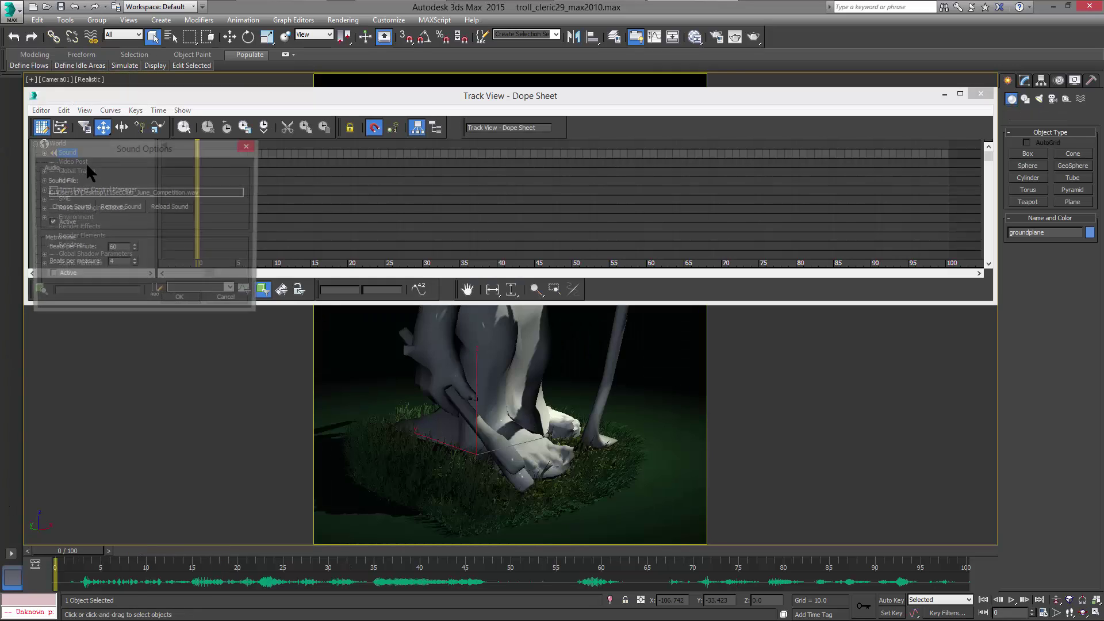
- Cancel the Sound properties, expand the Sound track and select its Metronome entry
click(228, 303)
click(43, 153)
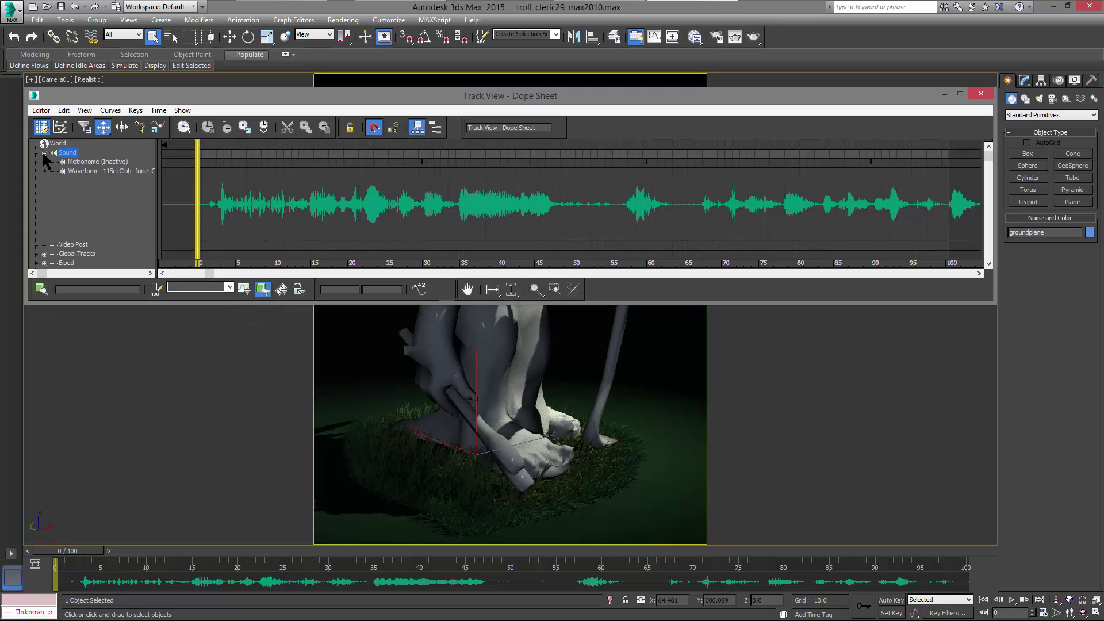
click(89, 162)
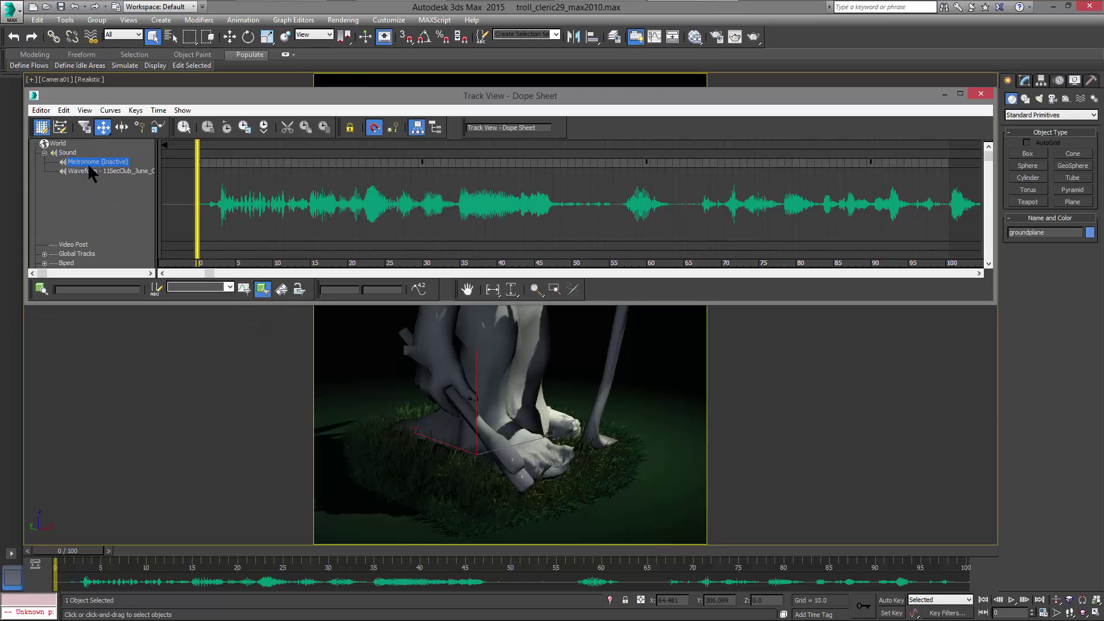